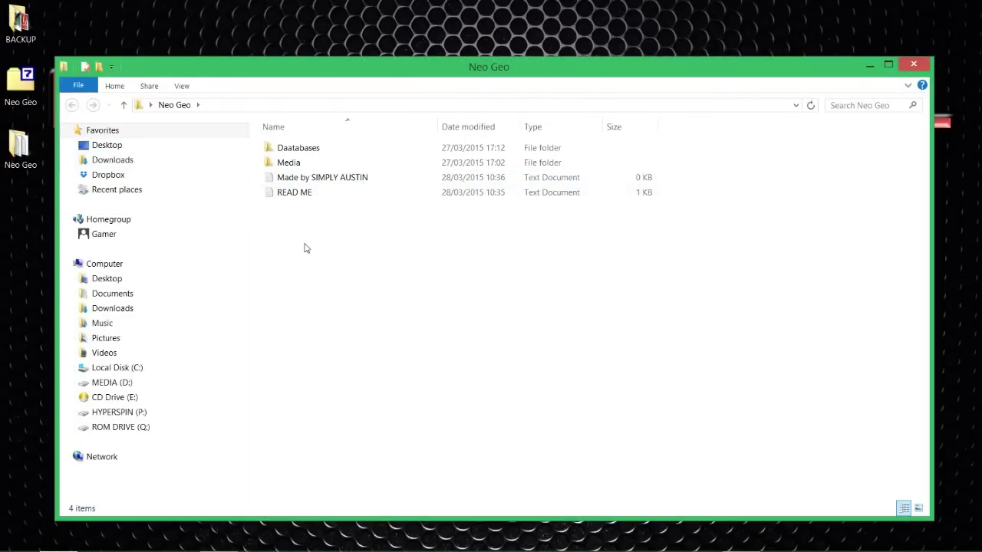
left_click(308, 195)
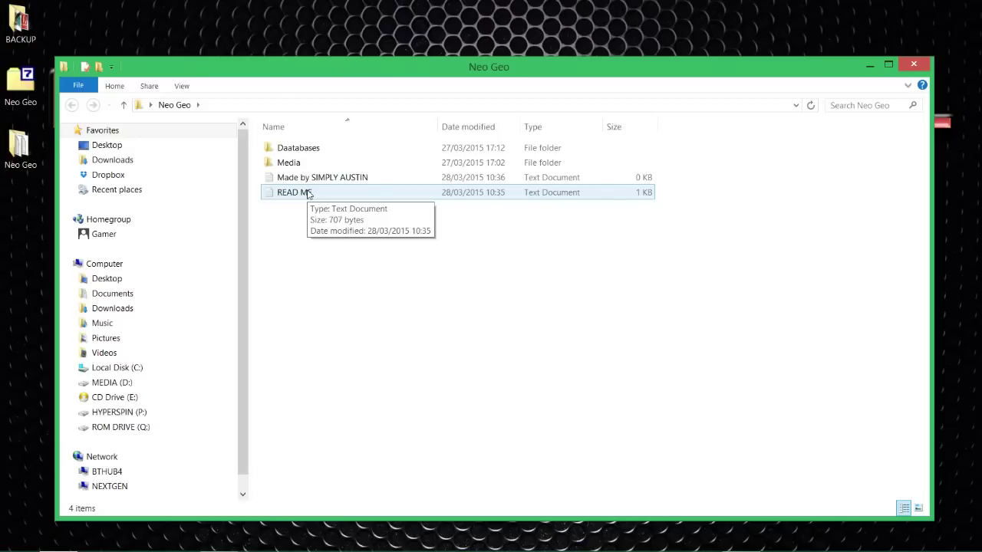
left_click(316, 179)
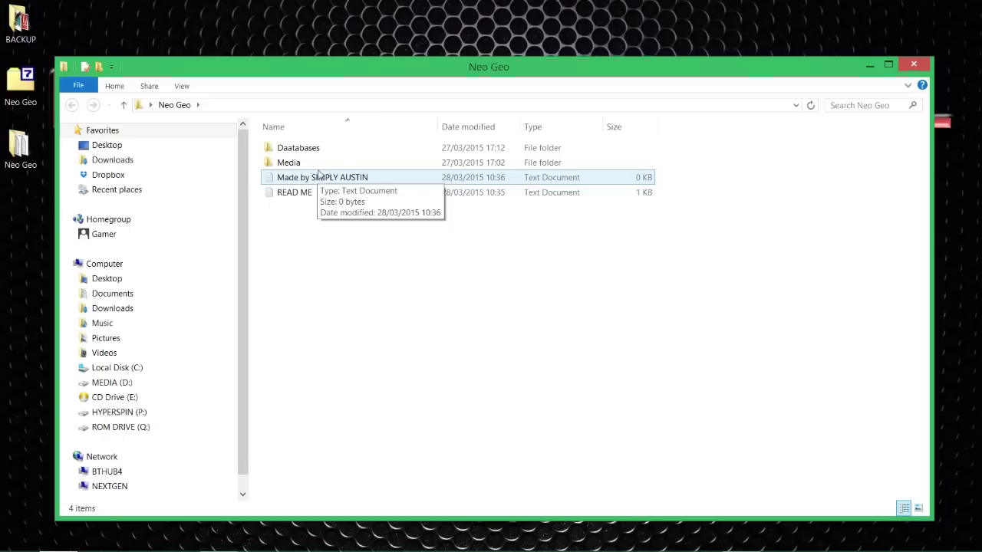
left_click(319, 164)
left_click(253, 169)
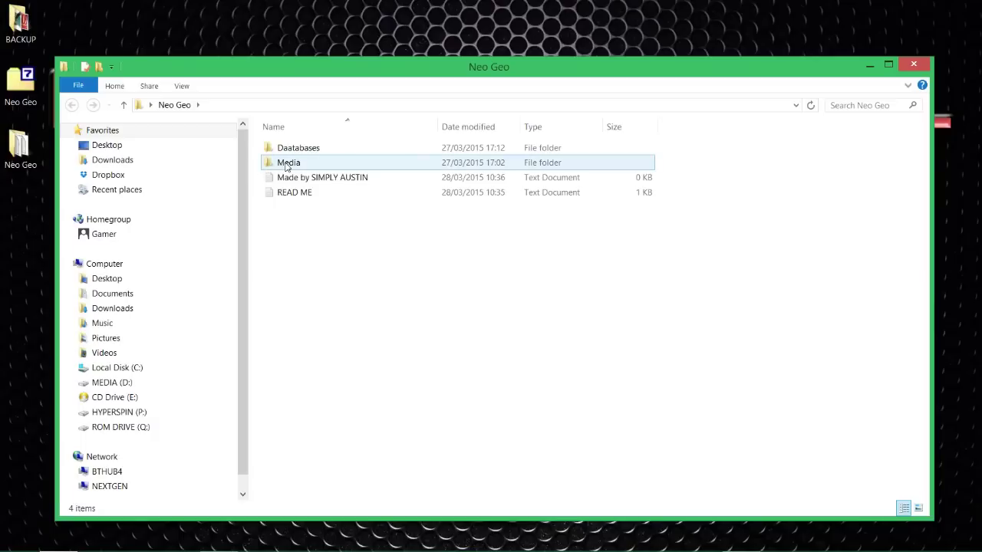
left_click(312, 151)
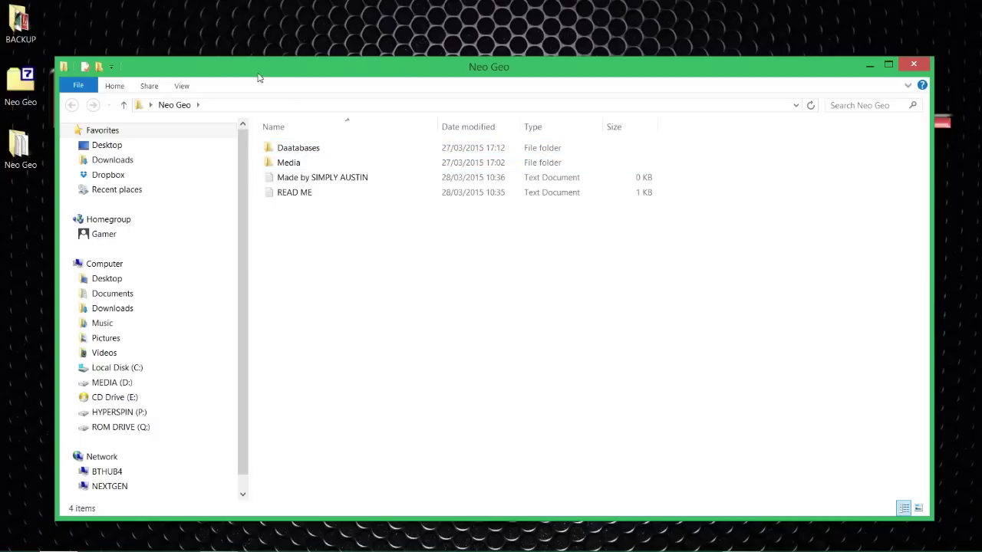
left_click_drag(260, 74, 354, 116)
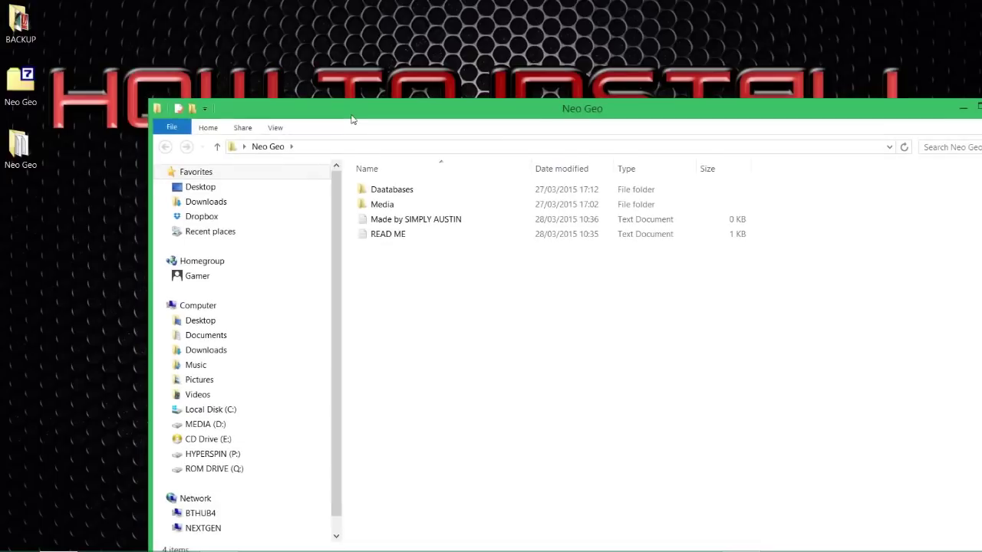
- Delete the extra 'a' so the Daatabases folder is named Databases
left_click(388, 193)
left_click(388, 194)
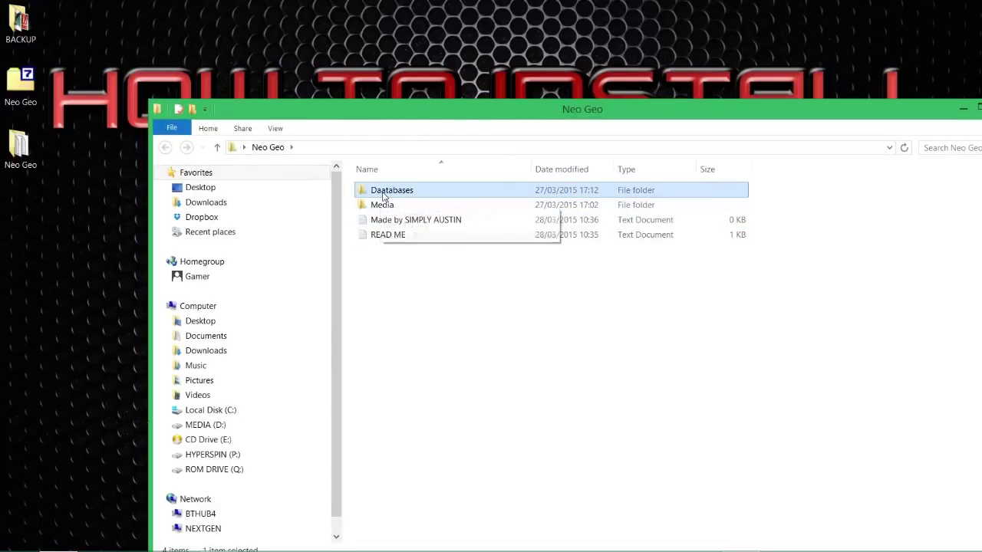
left_click(377, 191)
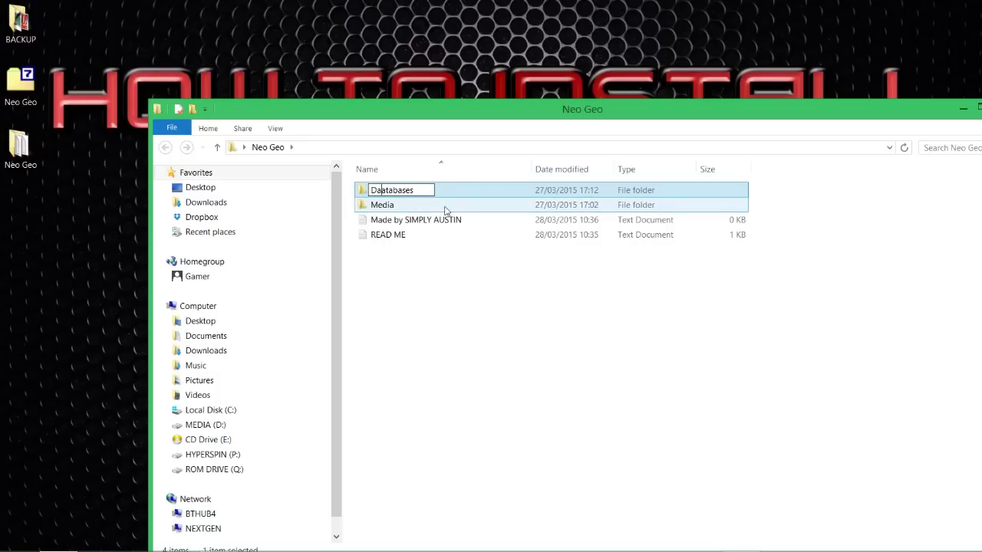
key("BackSpace")
key("Return")
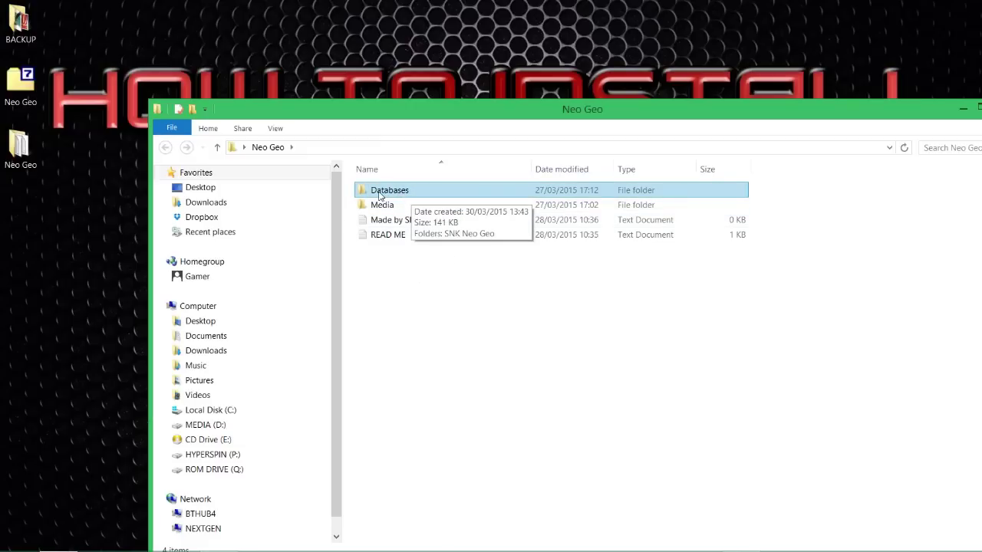
left_click(445, 280)
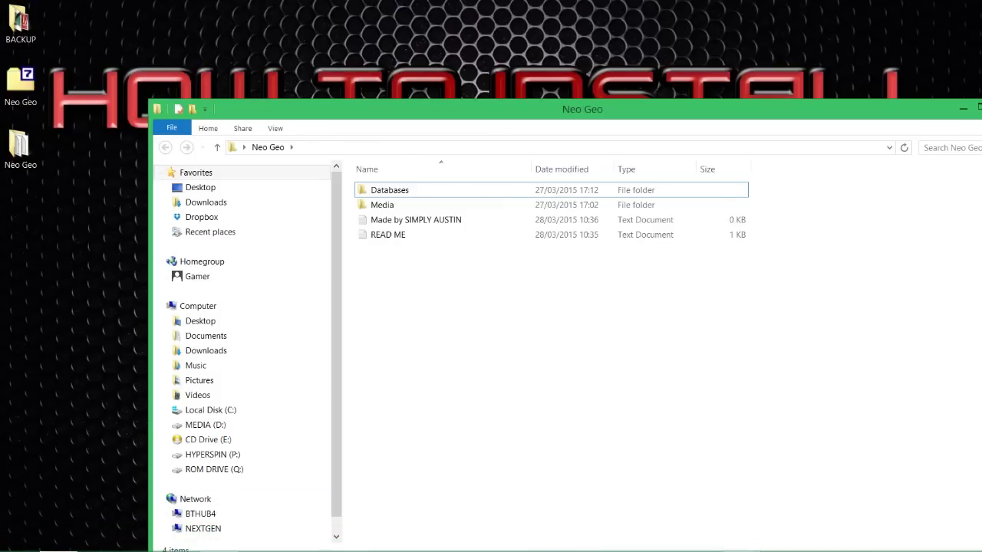
left_click(19, 526)
- Open MEDIA (D:) > Hyperspin in a second window and select the Neo Geo Databases and Media folders
left_click_drag(207, 307, 350, 417)
double_click(440, 195)
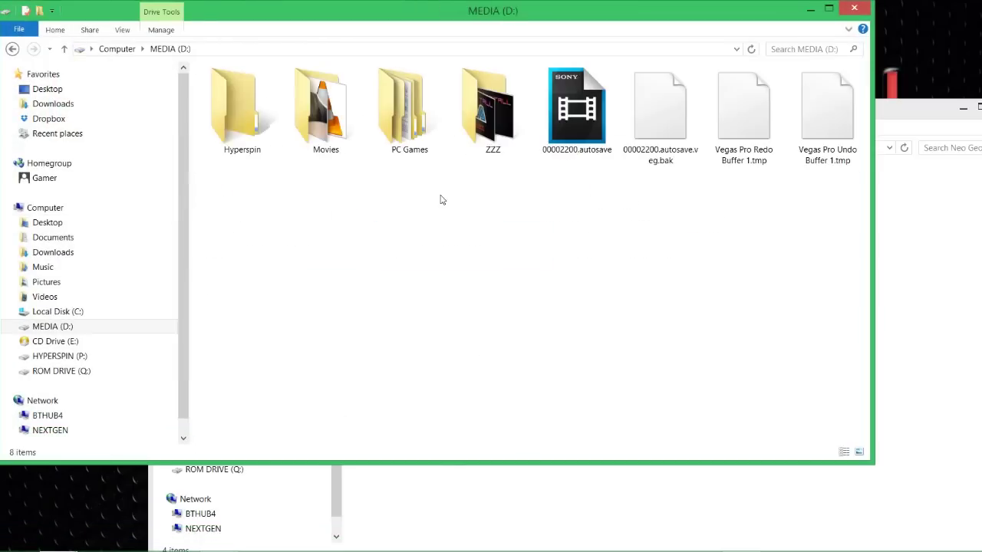
double_click(234, 120)
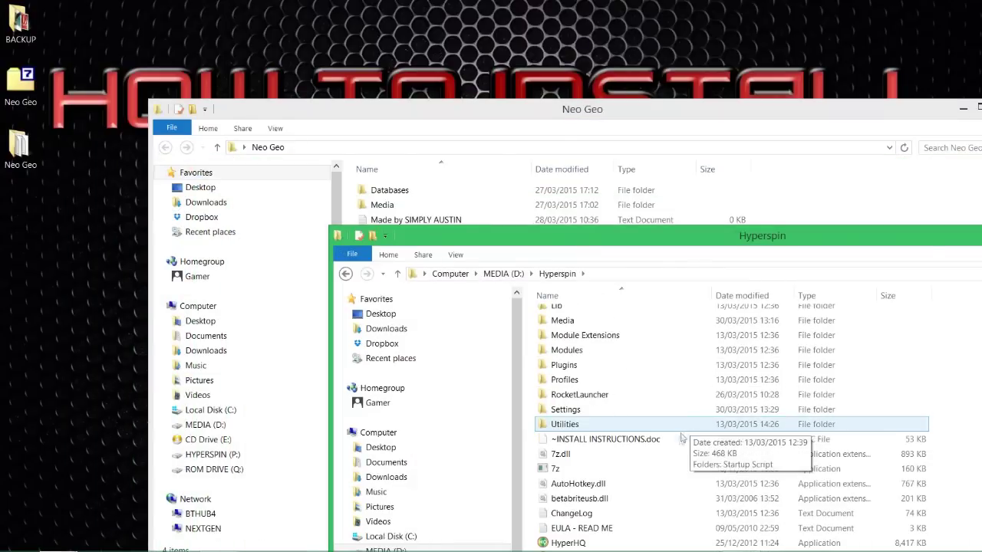
scroll(681, 453, "up", 3)
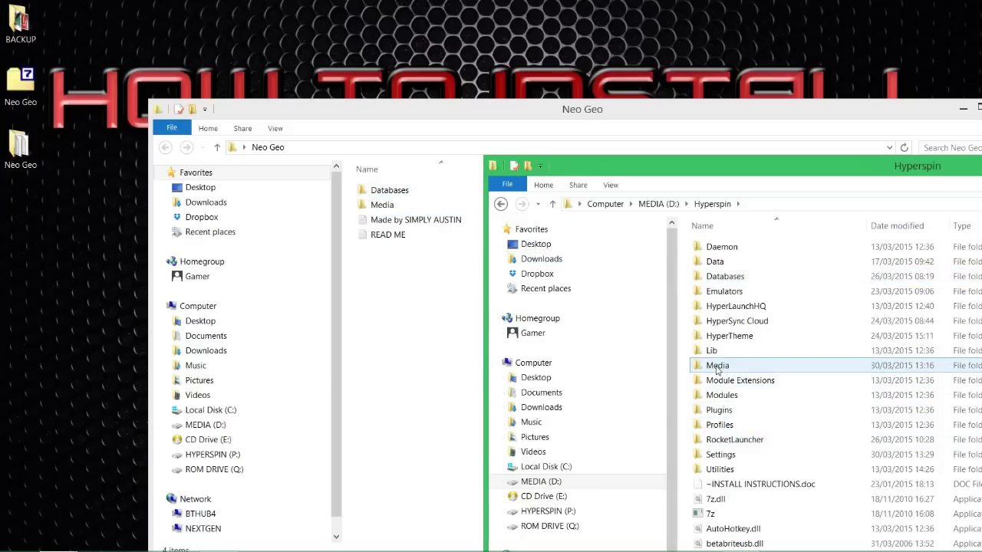
left_click(373, 204)
left_click(404, 190, "ctrl")
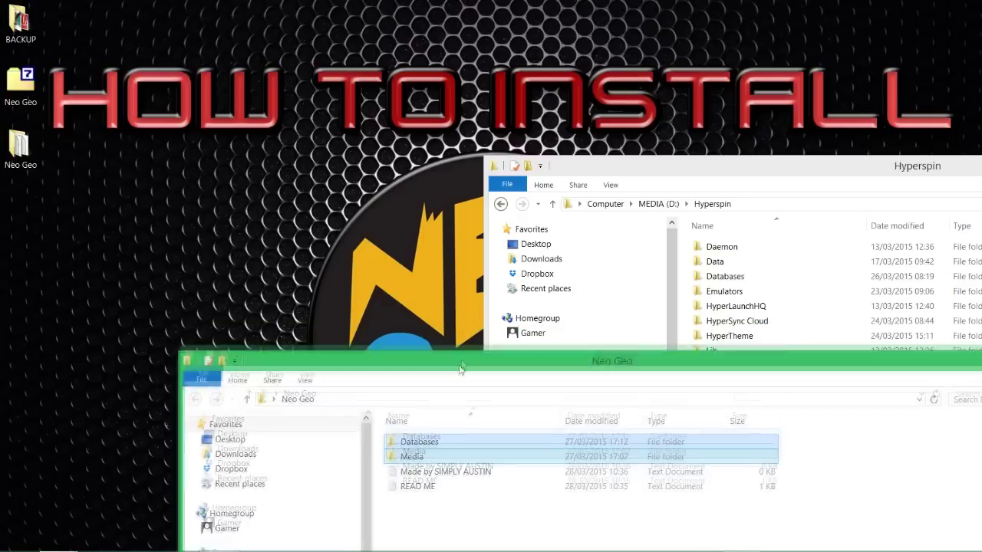
- Copy Databases and Media into Hyperspin, replacing the 1,735 same-named files
left_click_drag(430, 459, 685, 297)
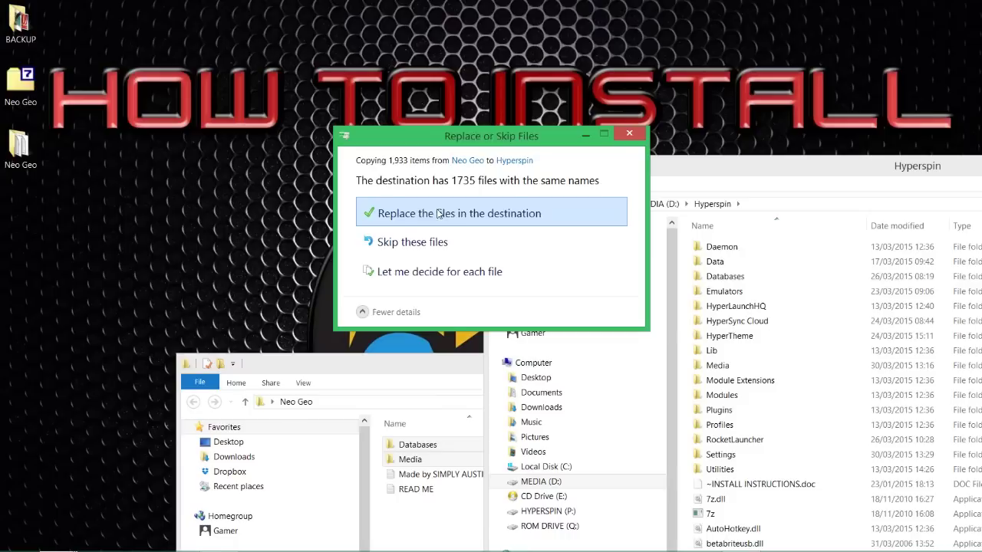
left_click(437, 214)
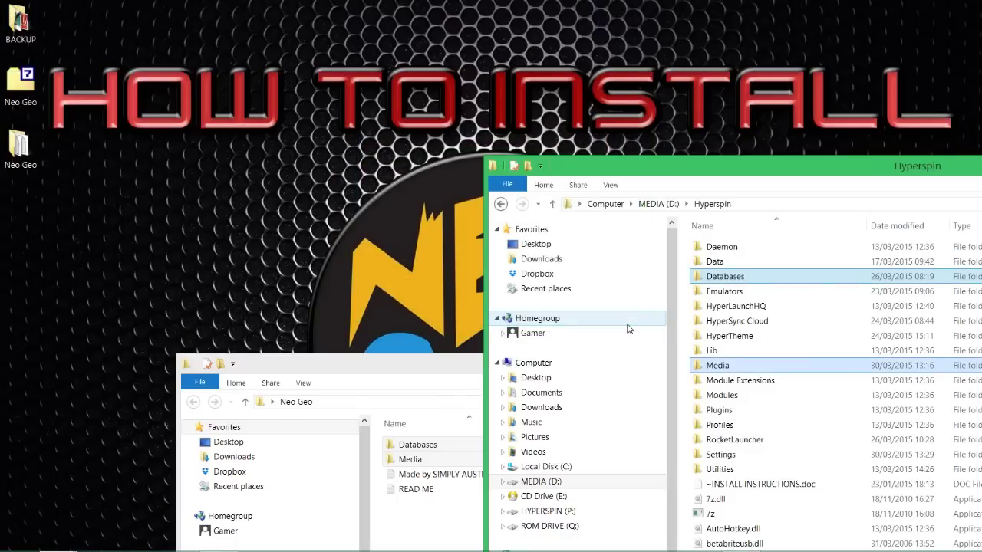
double_click(347, 364)
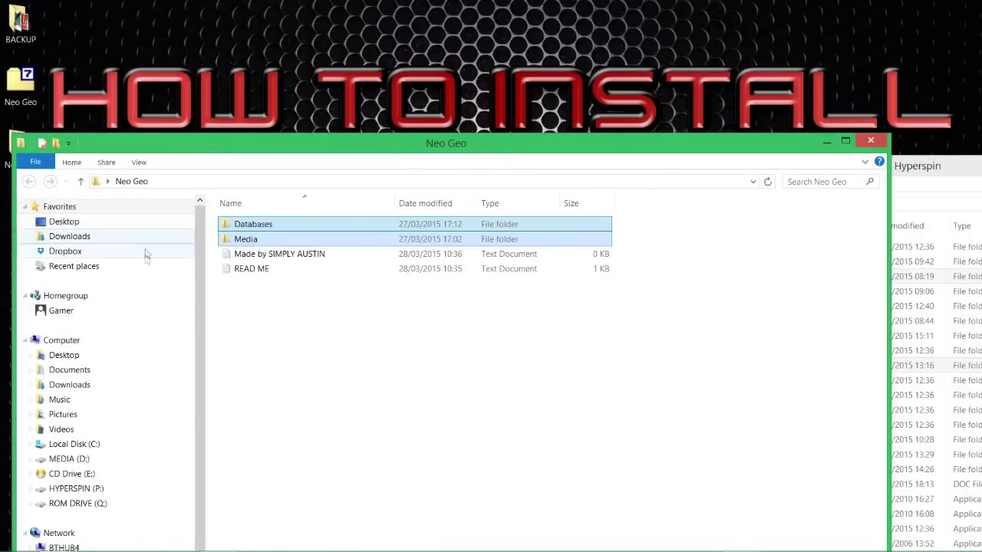
- Clear the folder selection and close the Neo Geo folder window
left_click(344, 339)
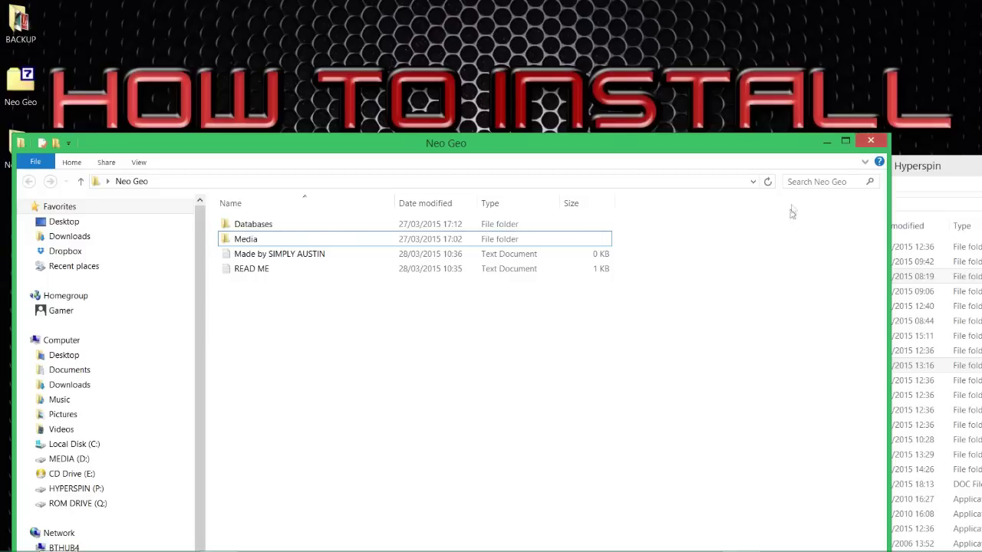
left_click(870, 142)
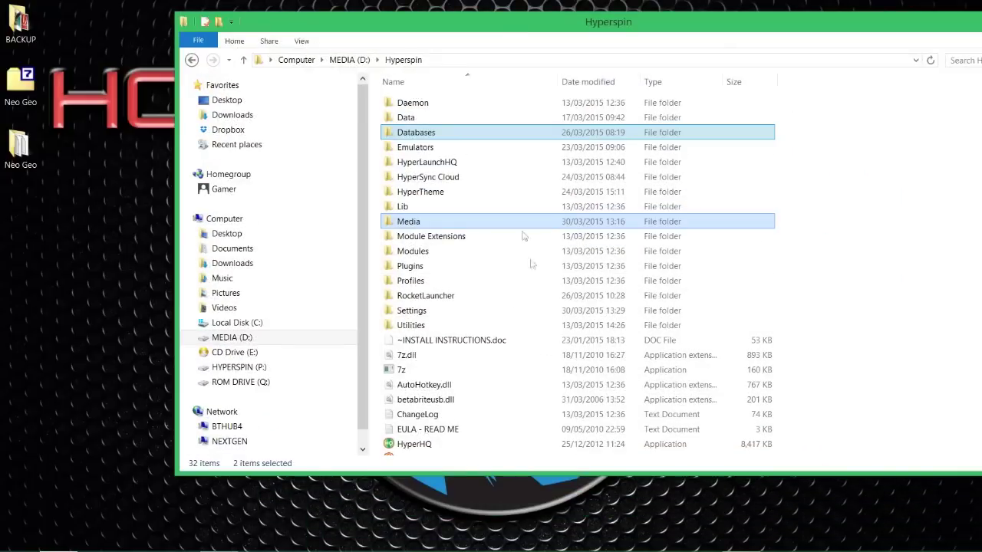
- Start HyperLaunch HQ from the HyperLaunchHQ shortcut in the Hyperspin folder
scroll(499, 299, "down", 3)
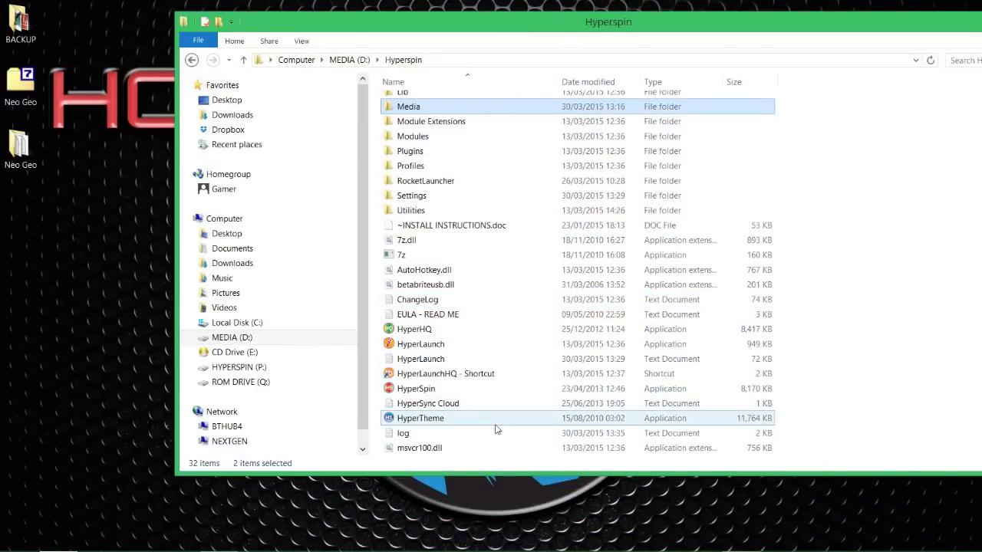
scroll(495, 428, "up", 3)
scroll(493, 428, "down", 3)
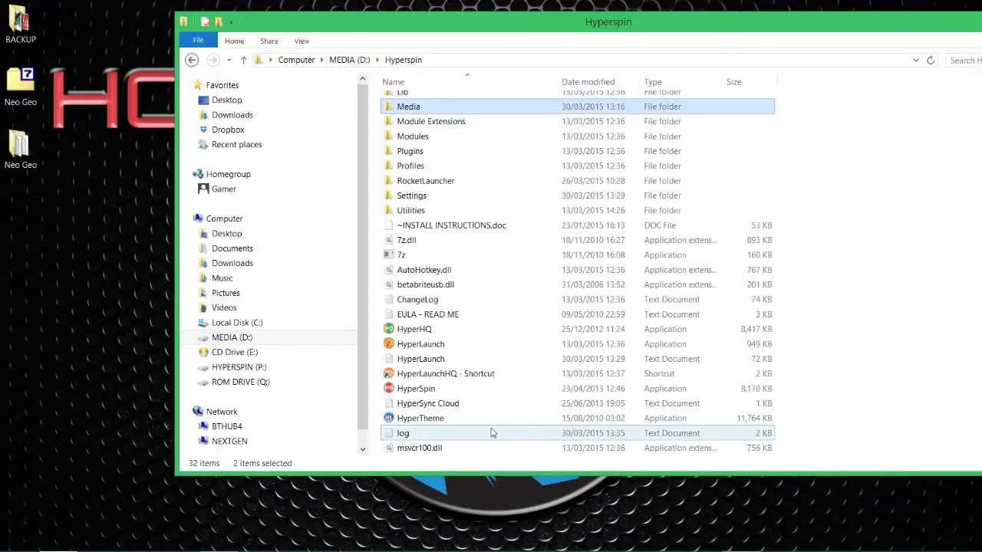
left_click(453, 376)
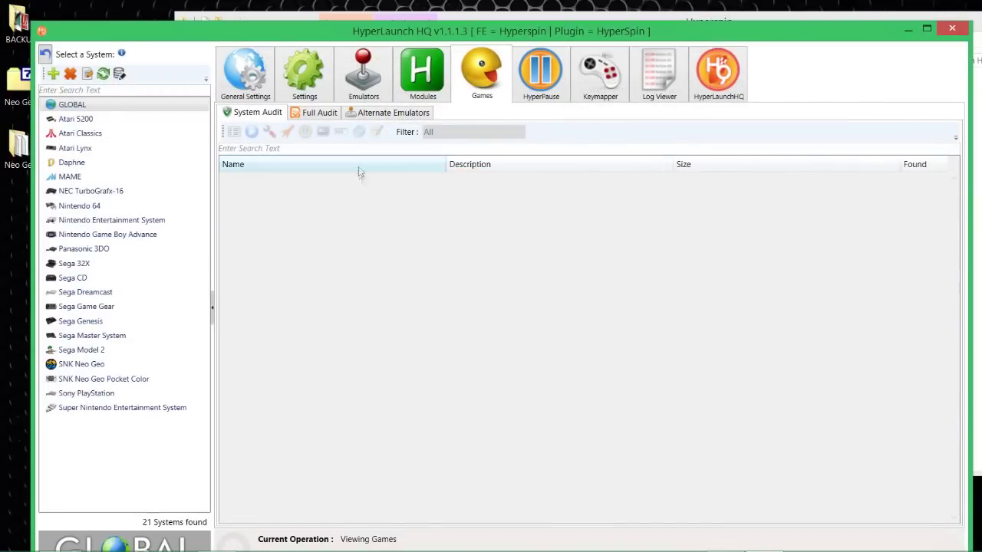
- Select SNK Neo Geo in the system list and show its Emulators settings
left_click(87, 365)
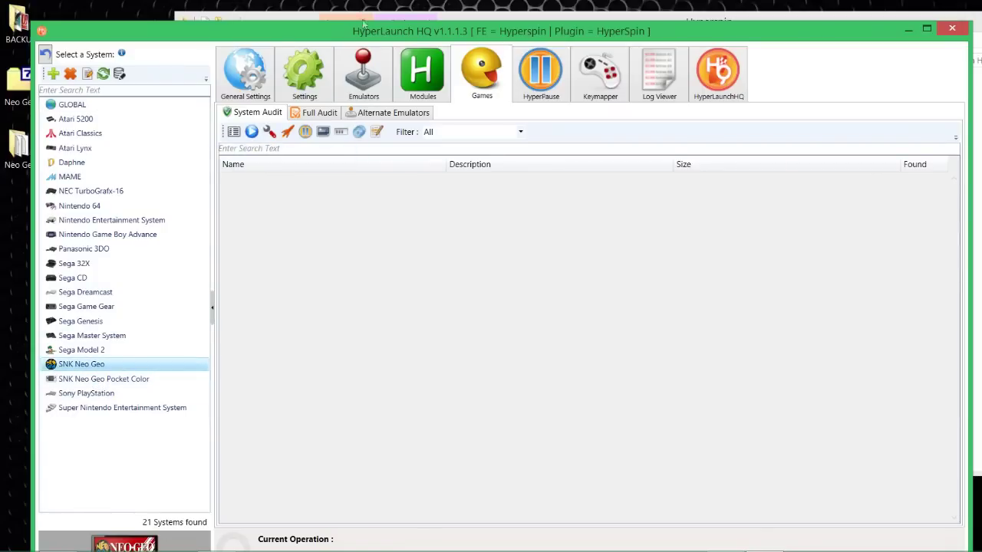
left_click_drag(326, 40, 286, 56)
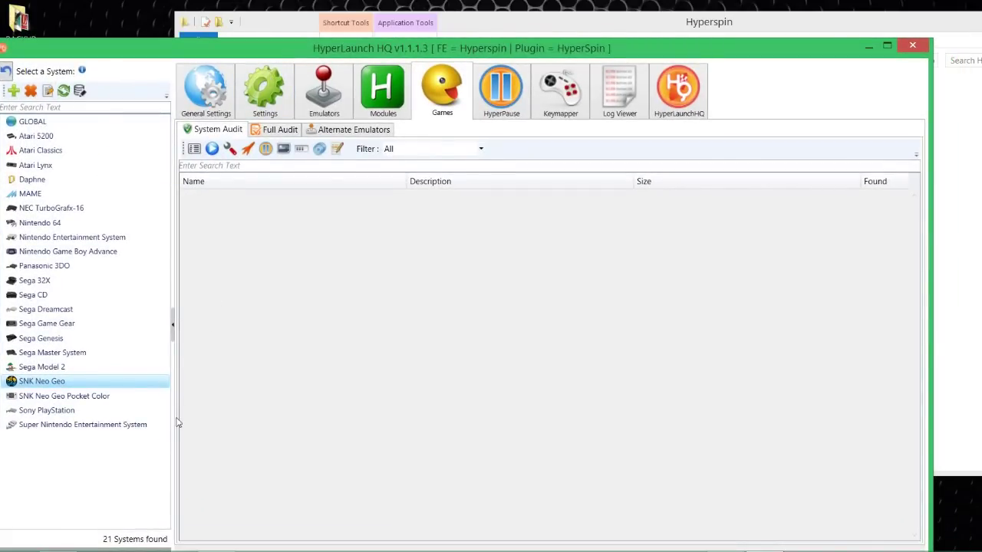
left_click(316, 90)
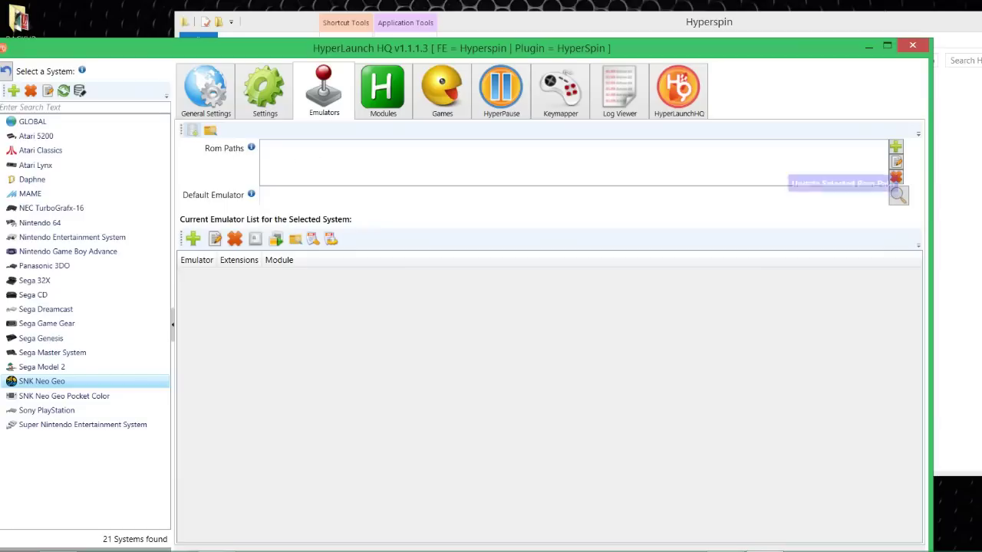
- Add a new ROM path and browse to HYPERSPIN (P:) > ROMs > MAME 0.153 ROMs
left_click(895, 145)
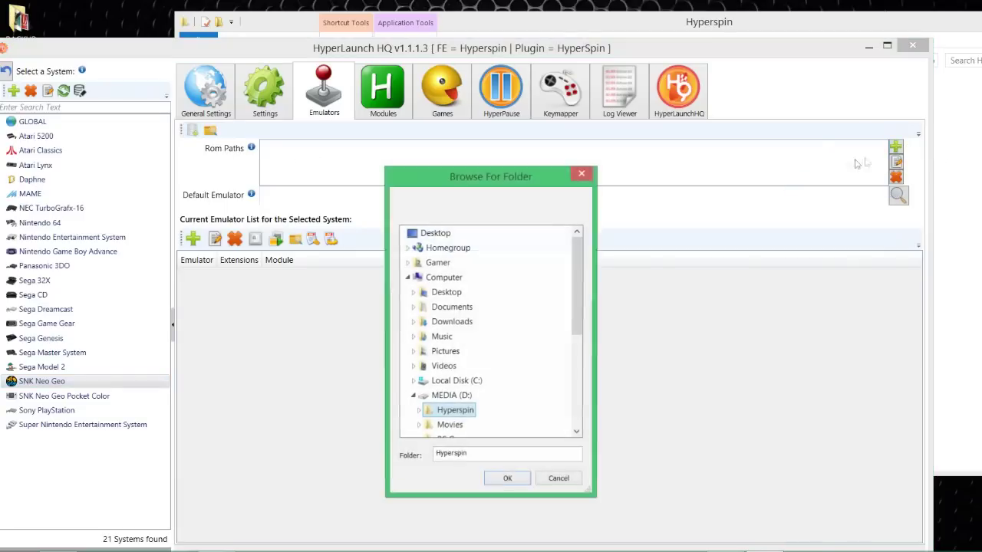
scroll(441, 369, "down", 4)
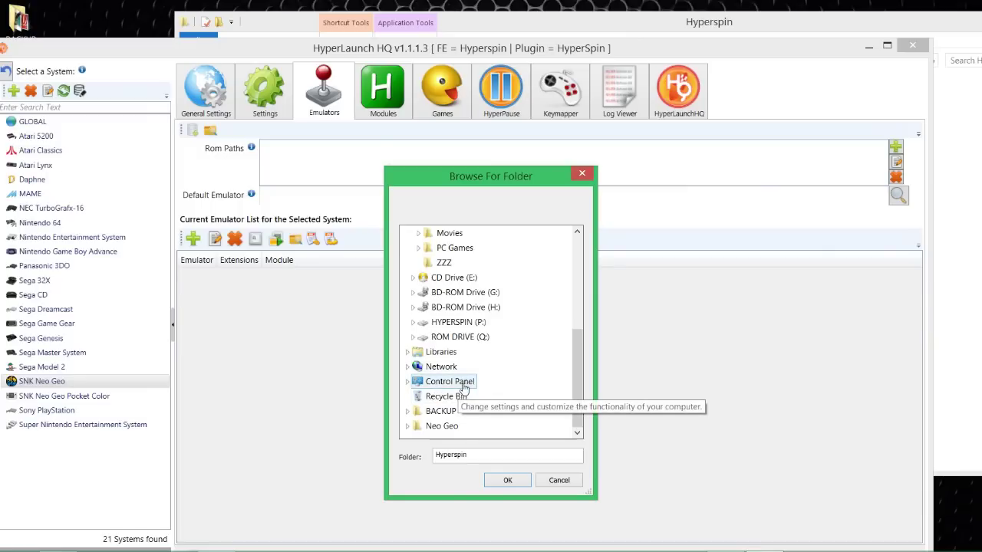
double_click(473, 325)
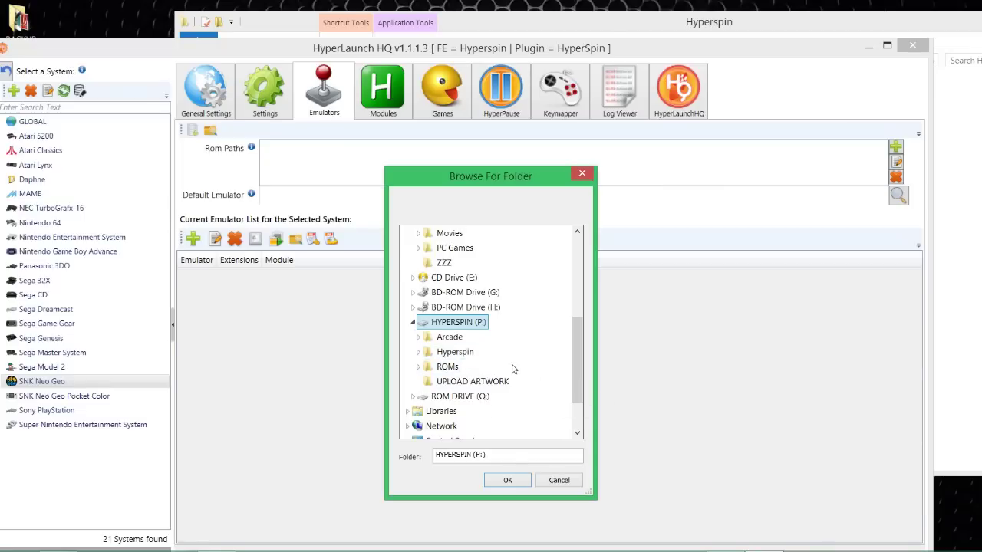
double_click(447, 367)
scroll(468, 338, "down", 15)
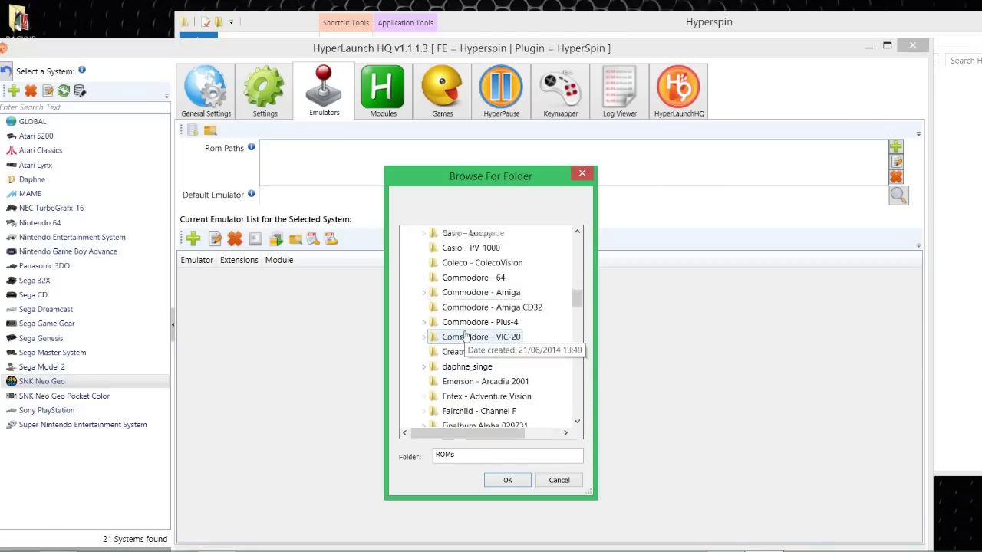
scroll(464, 332, "up", 2)
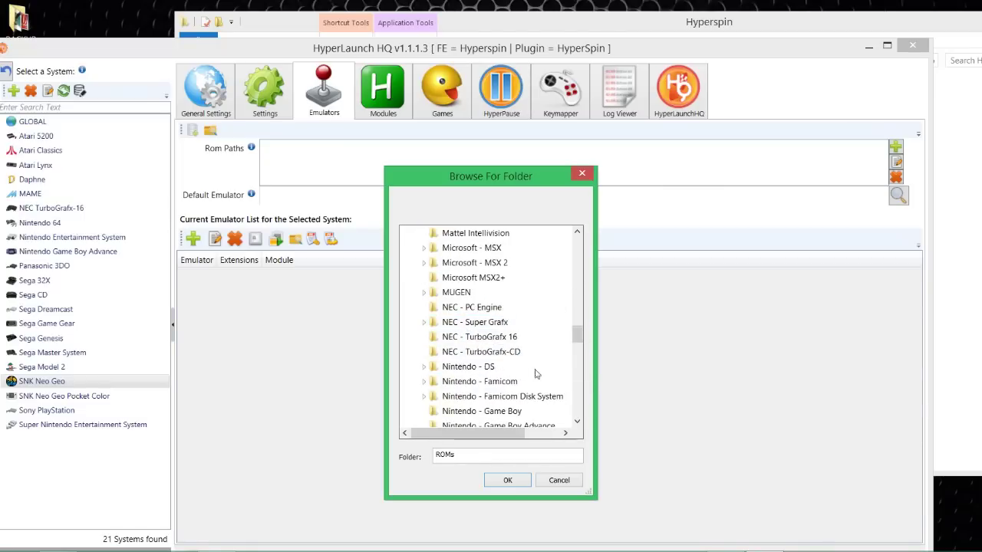
scroll(491, 353, "up", 3)
scroll(503, 354, "down", 2)
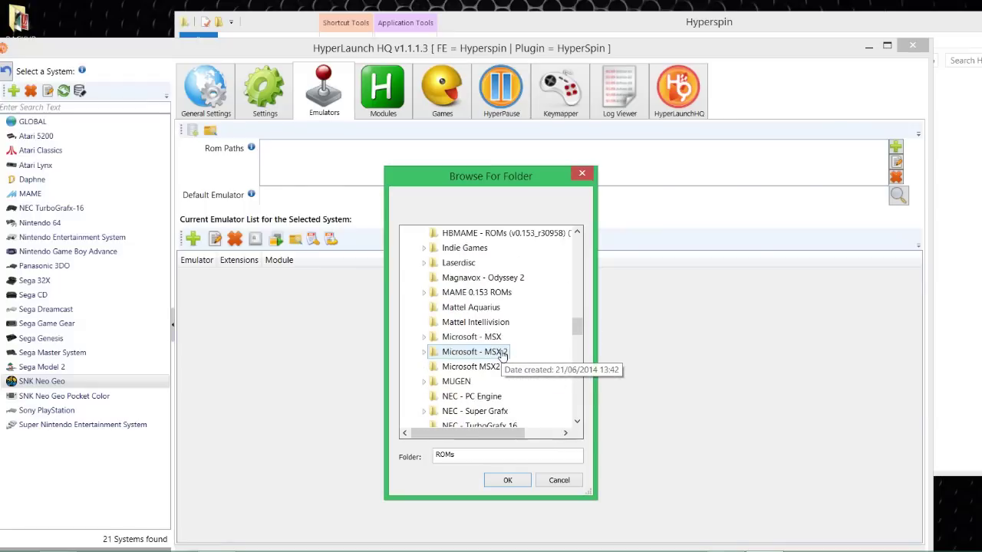
scroll(503, 354, "up", 3)
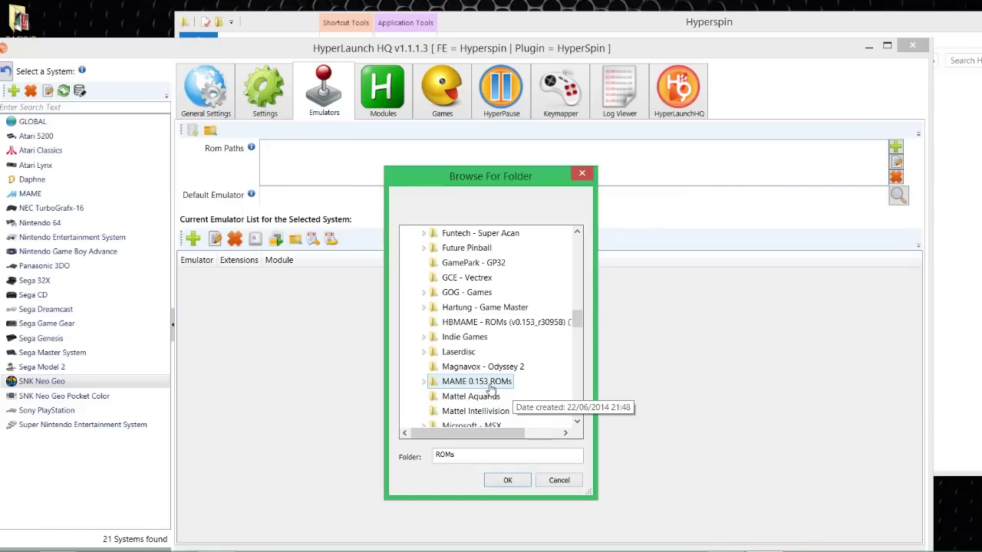
left_click(502, 385)
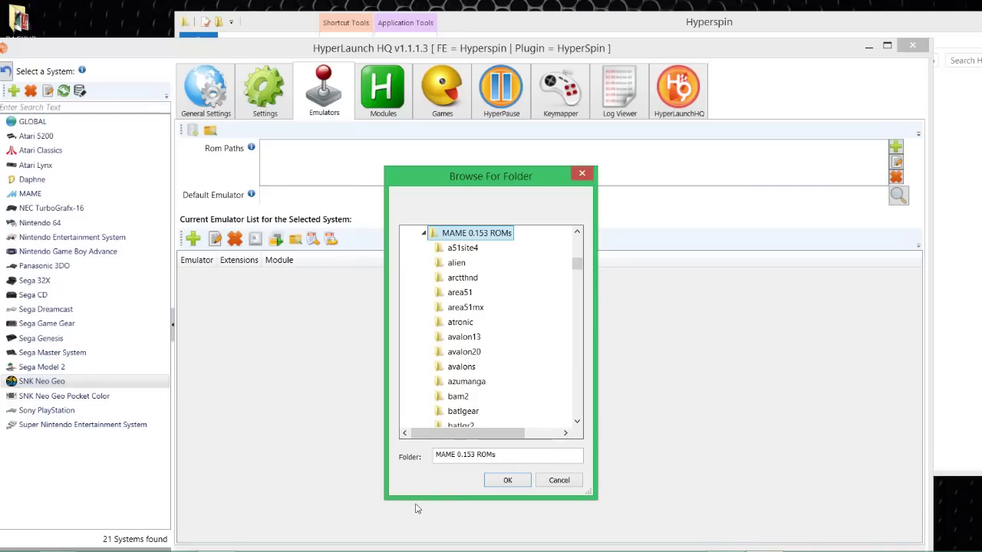
- Confirm P:\ROMs\MAME 0.153 ROMs as the ROM path and choose MAME [Global] as default emulator
left_click(514, 482)
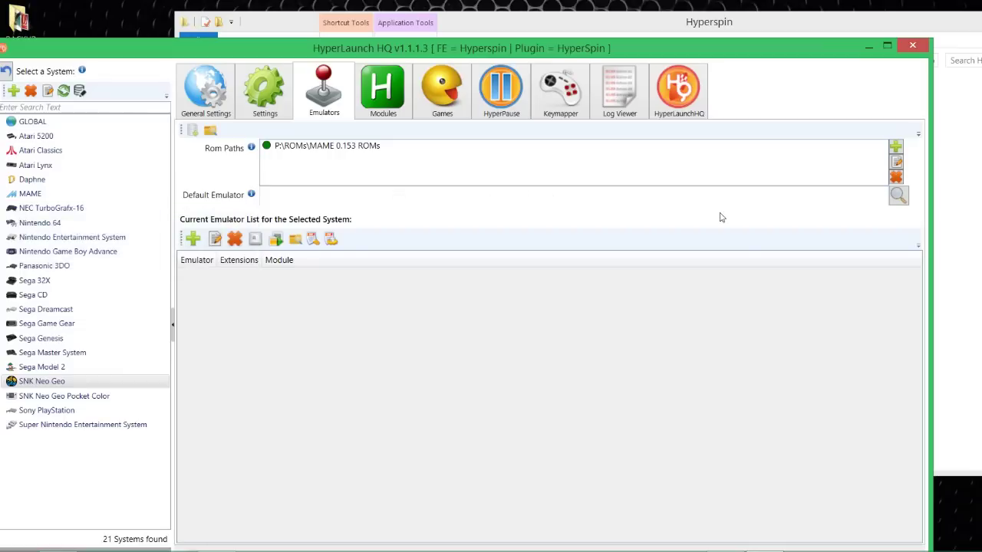
left_click(894, 201)
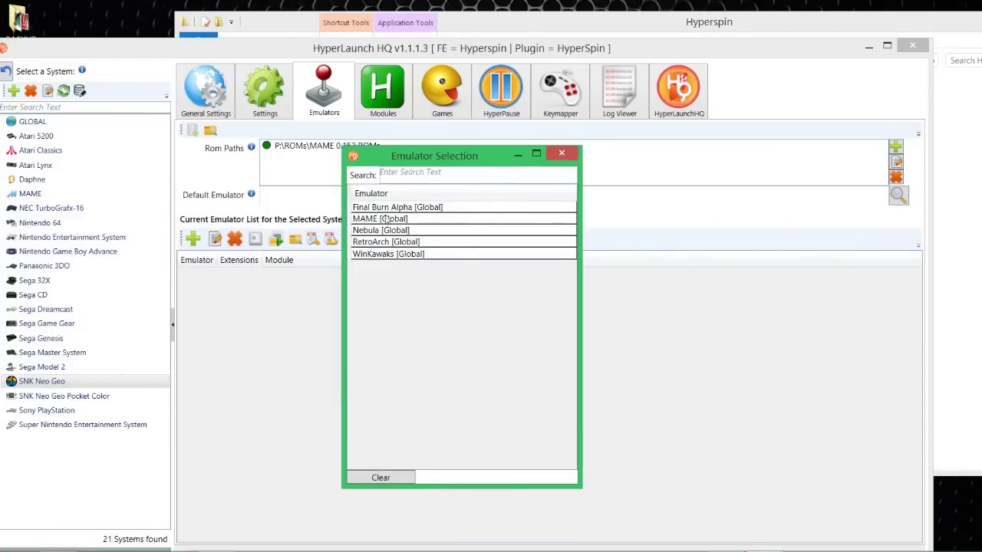
double_click(368, 220)
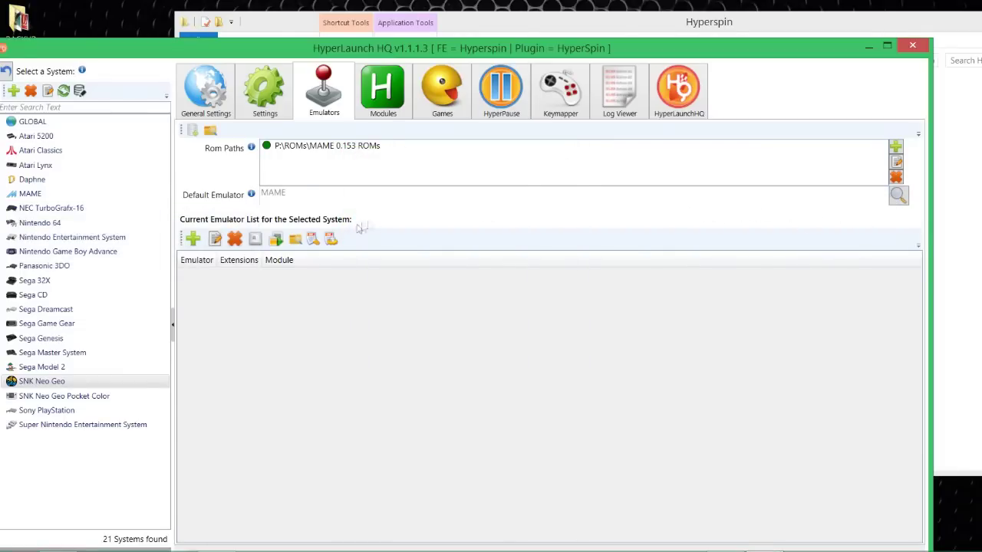